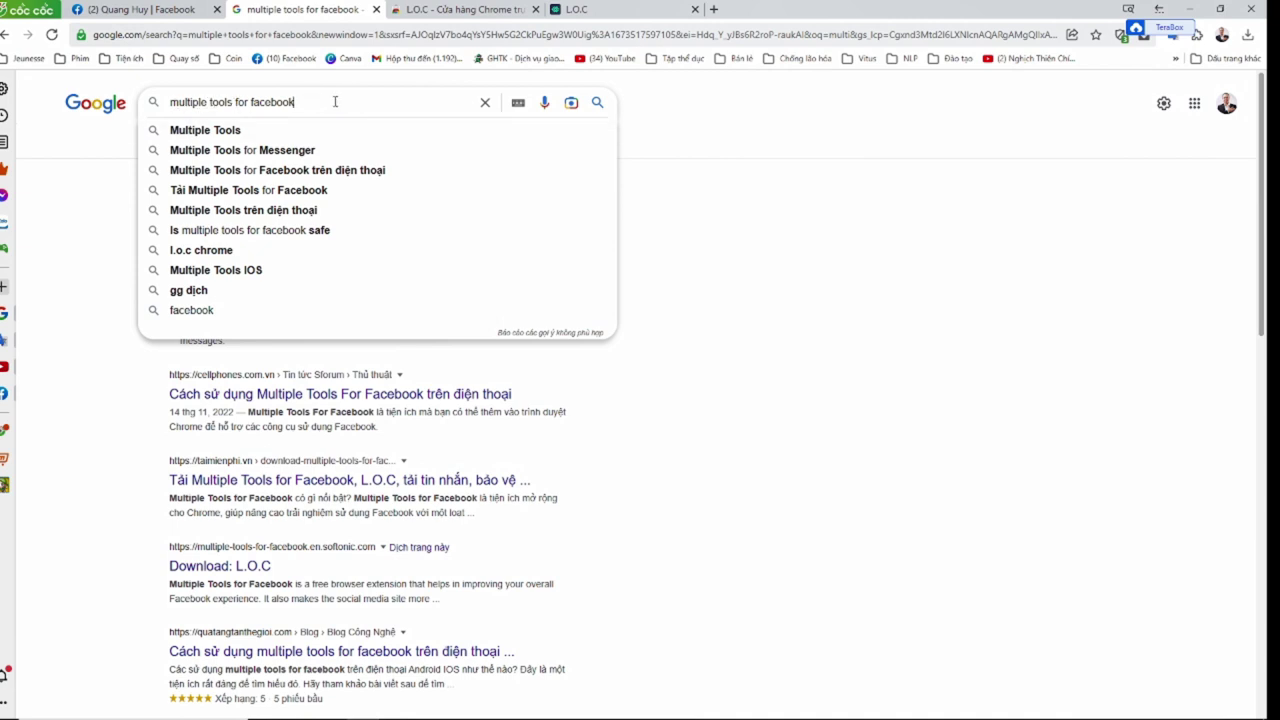
Search Google for "multiple tools for facebook" and install the L.O.C extension from its Chrome store page.
left_click(609, 105)
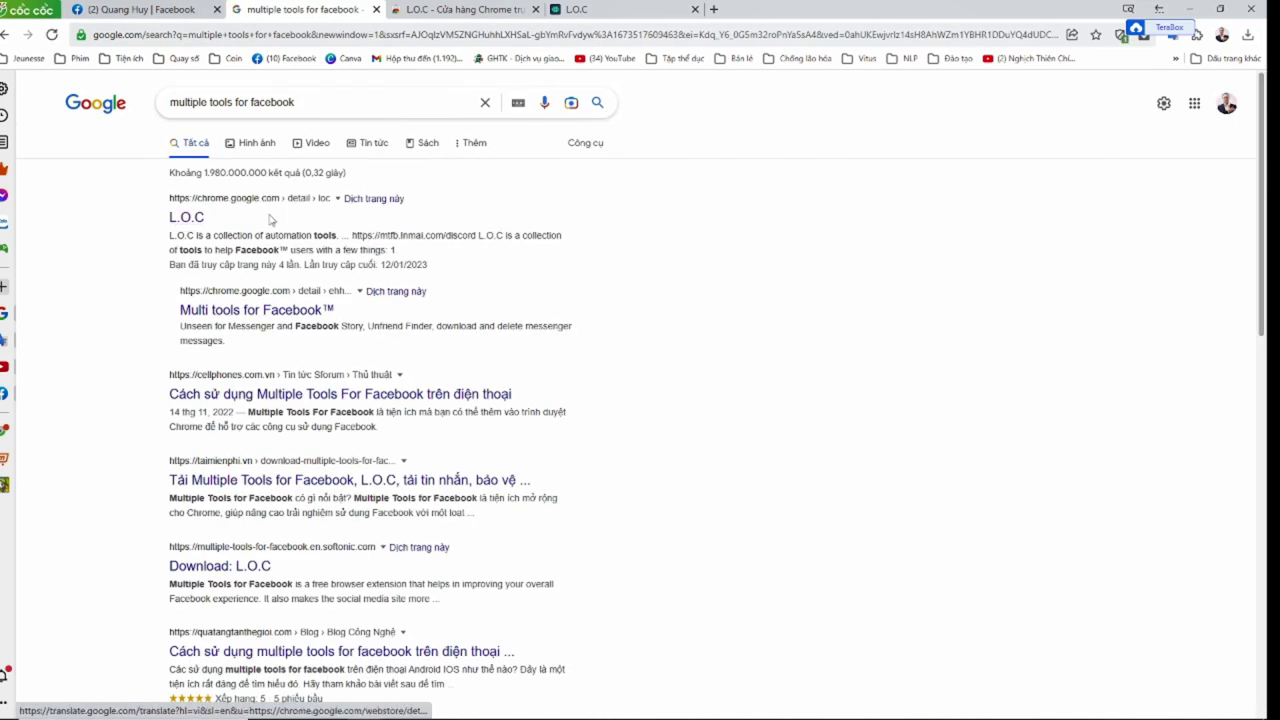
left_click(196, 217)
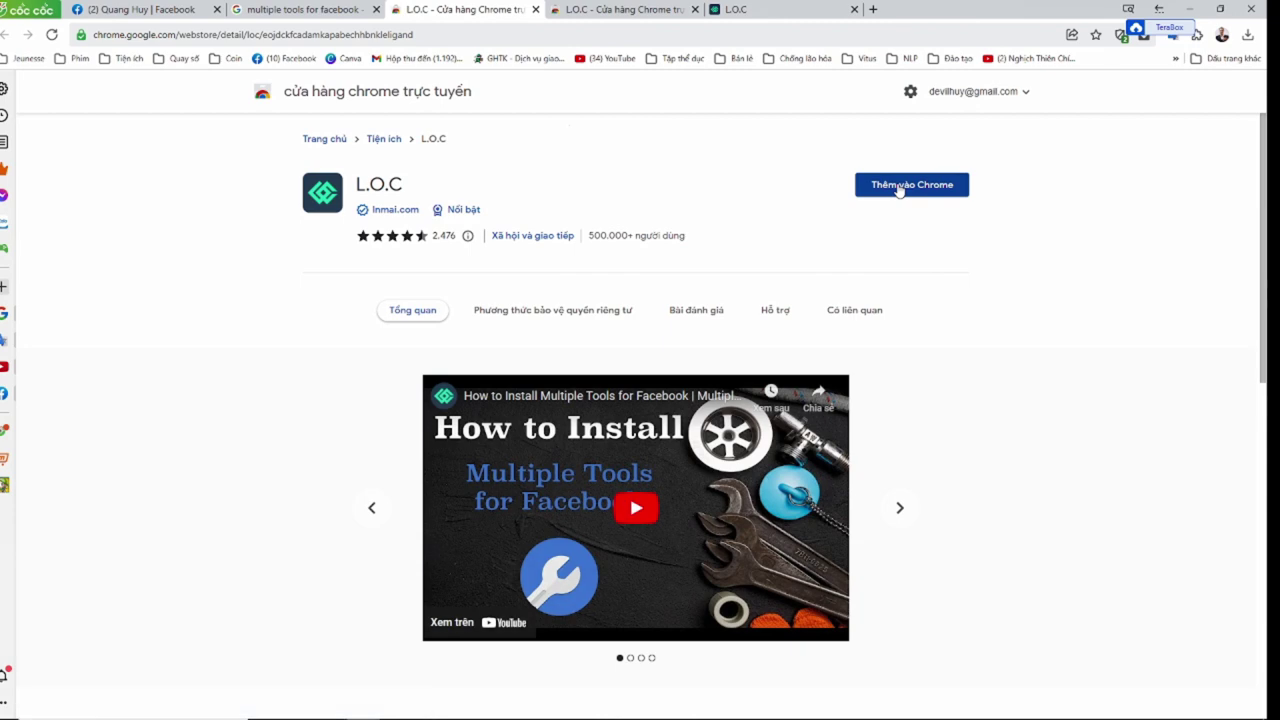
left_click(884, 192)
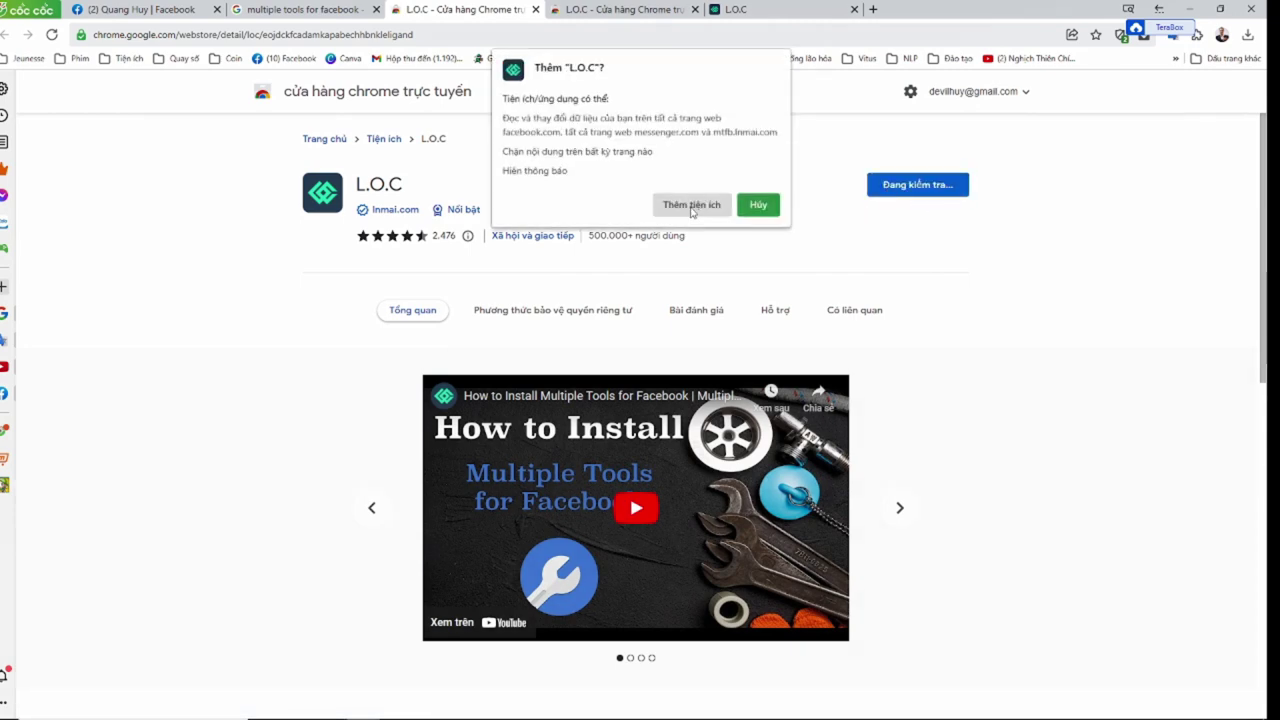
left_click(691, 205)
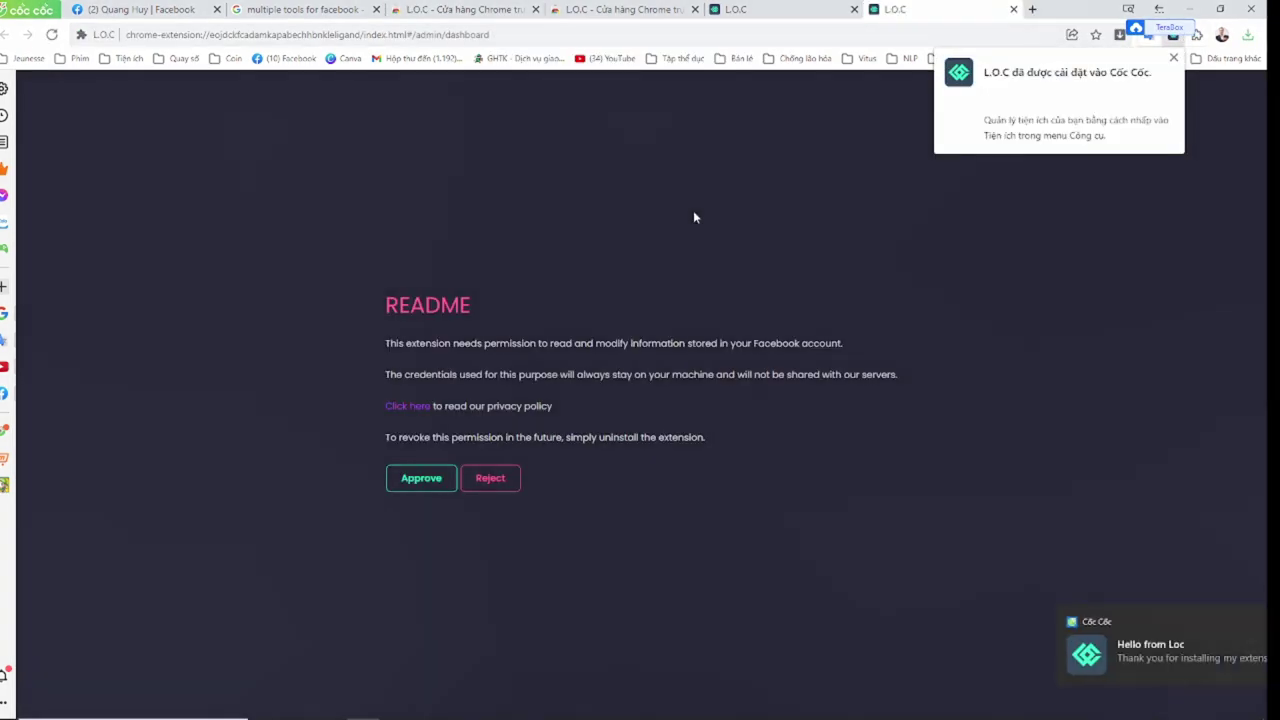
left_click(1174, 58)
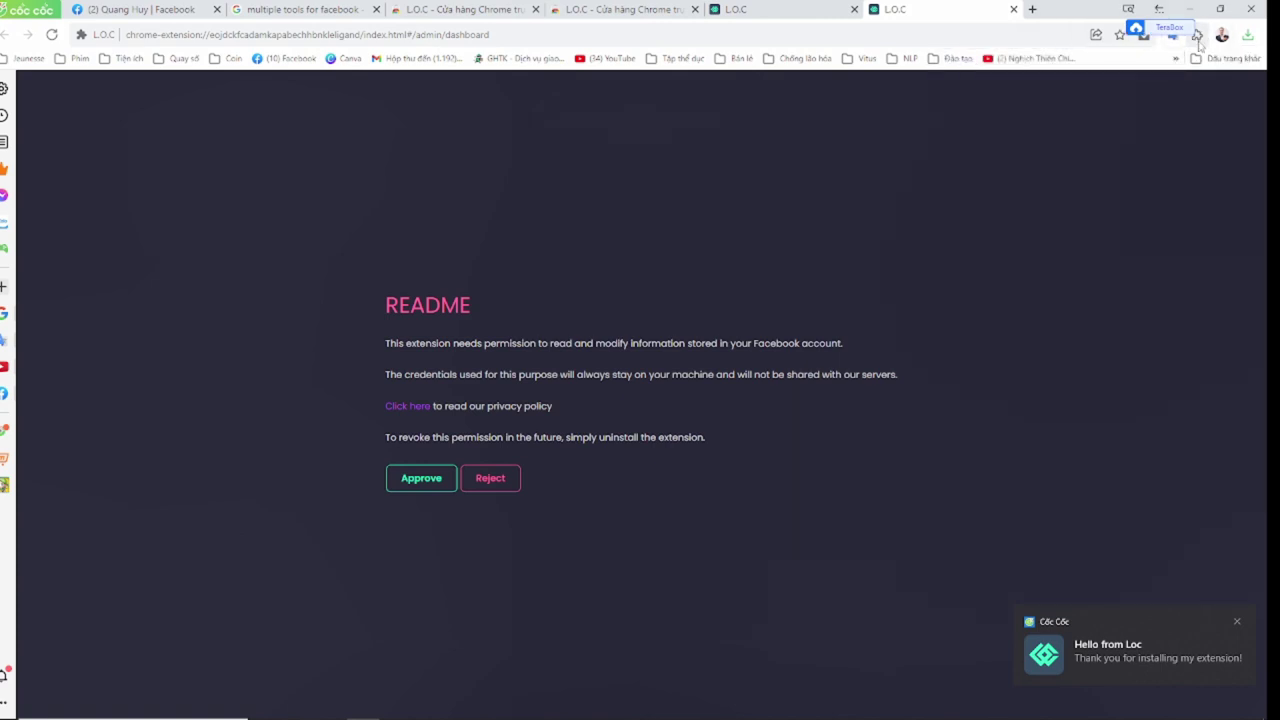
Open the installed L.O.C extension and approve its permission to read and modify Facebook account information.
left_click(1197, 36)
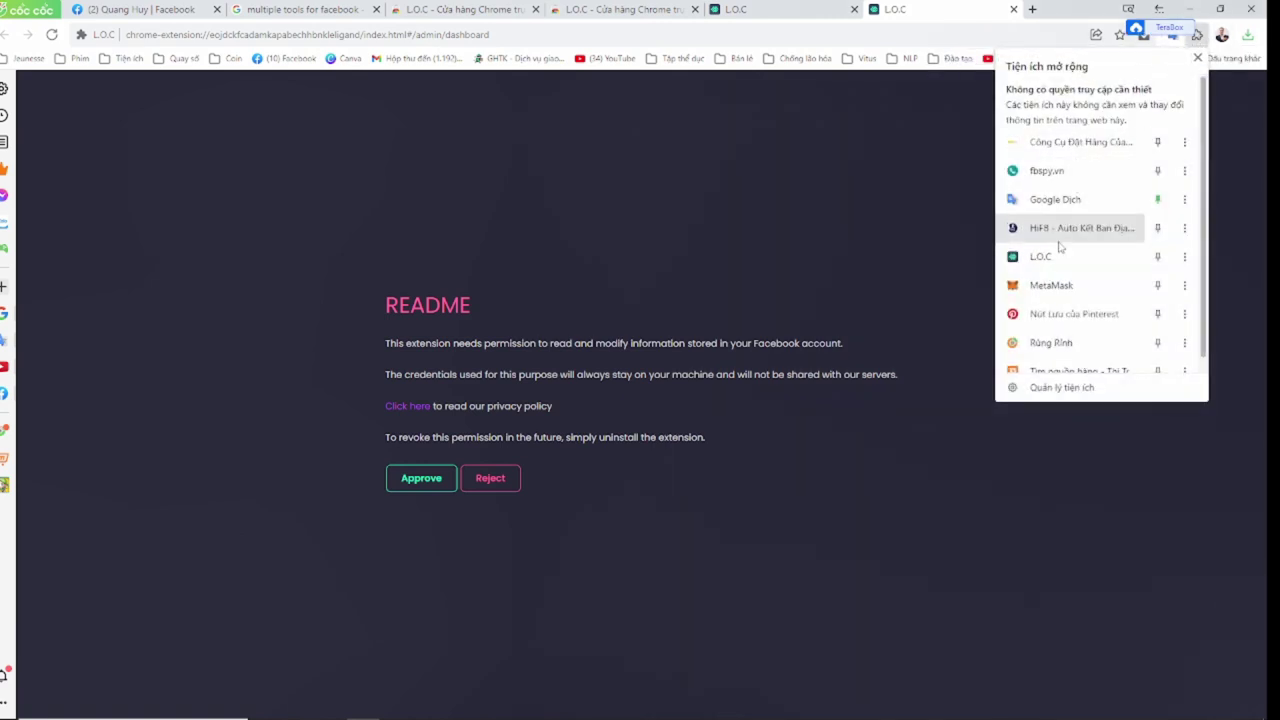
left_click(1040, 258)
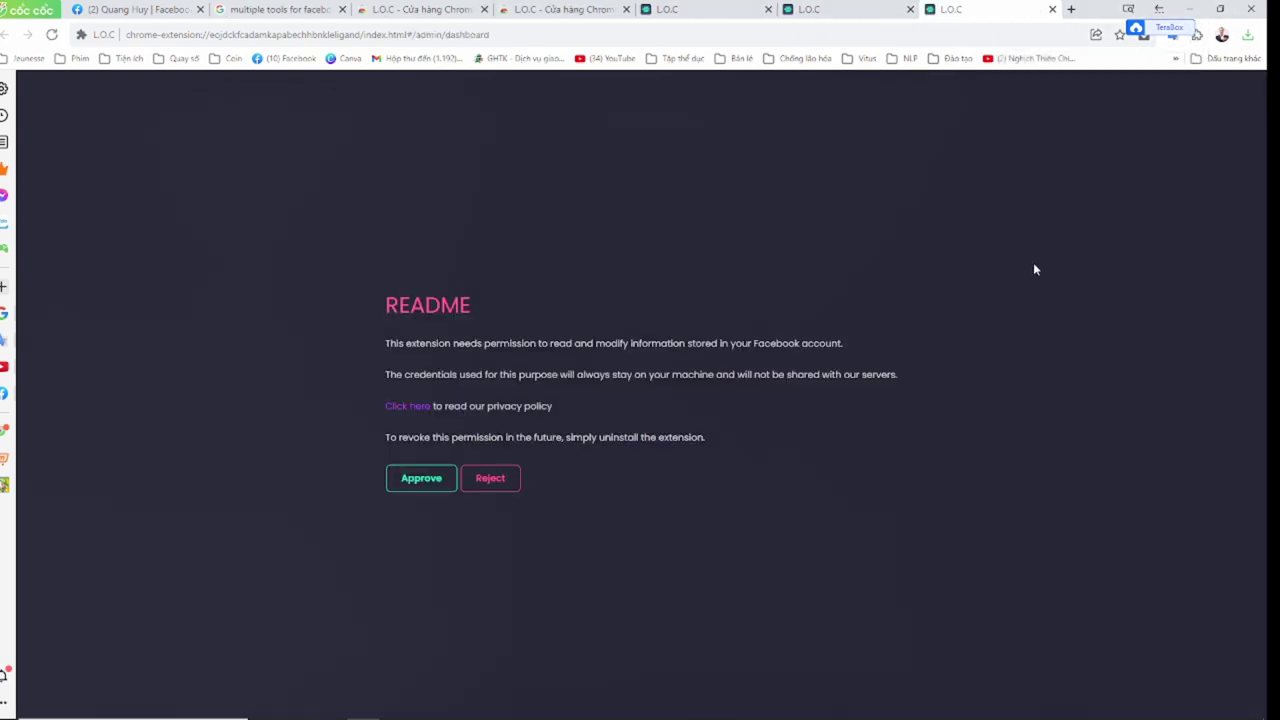
left_click(417, 480)
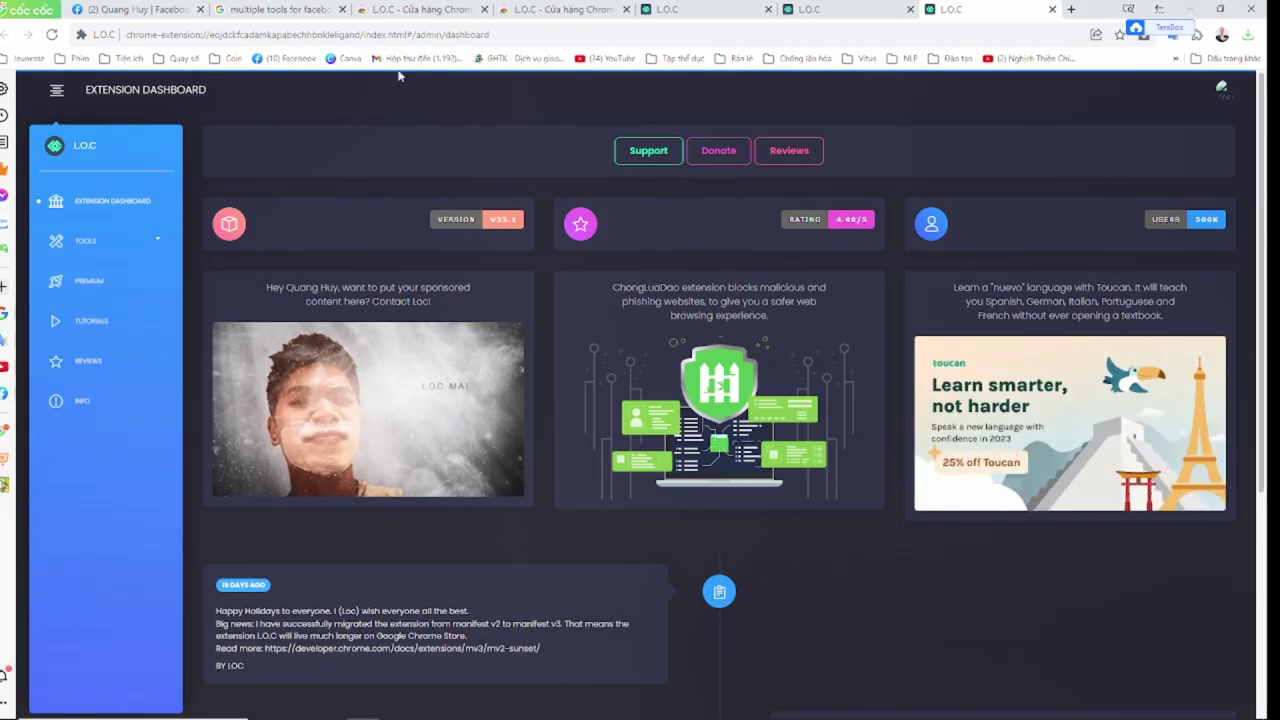
Open the Interaction Scanner among the L.O.C extension's tools.
left_click(105, 244)
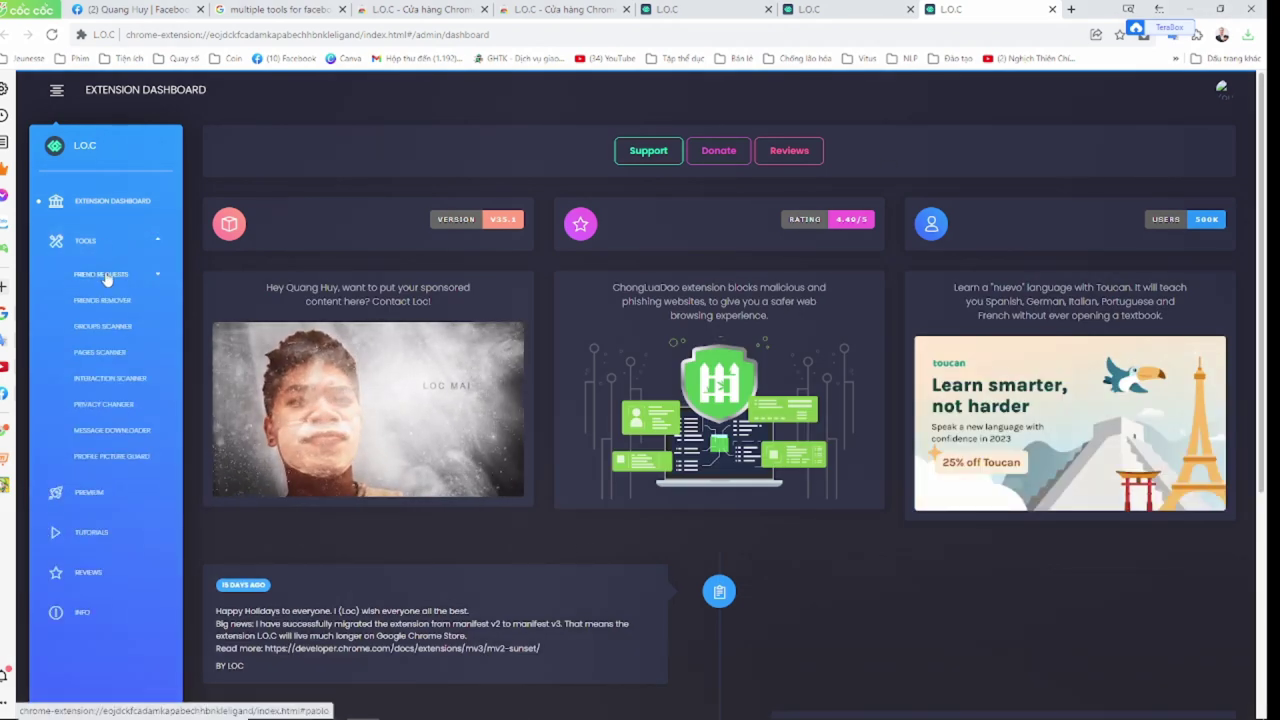
left_click(125, 276)
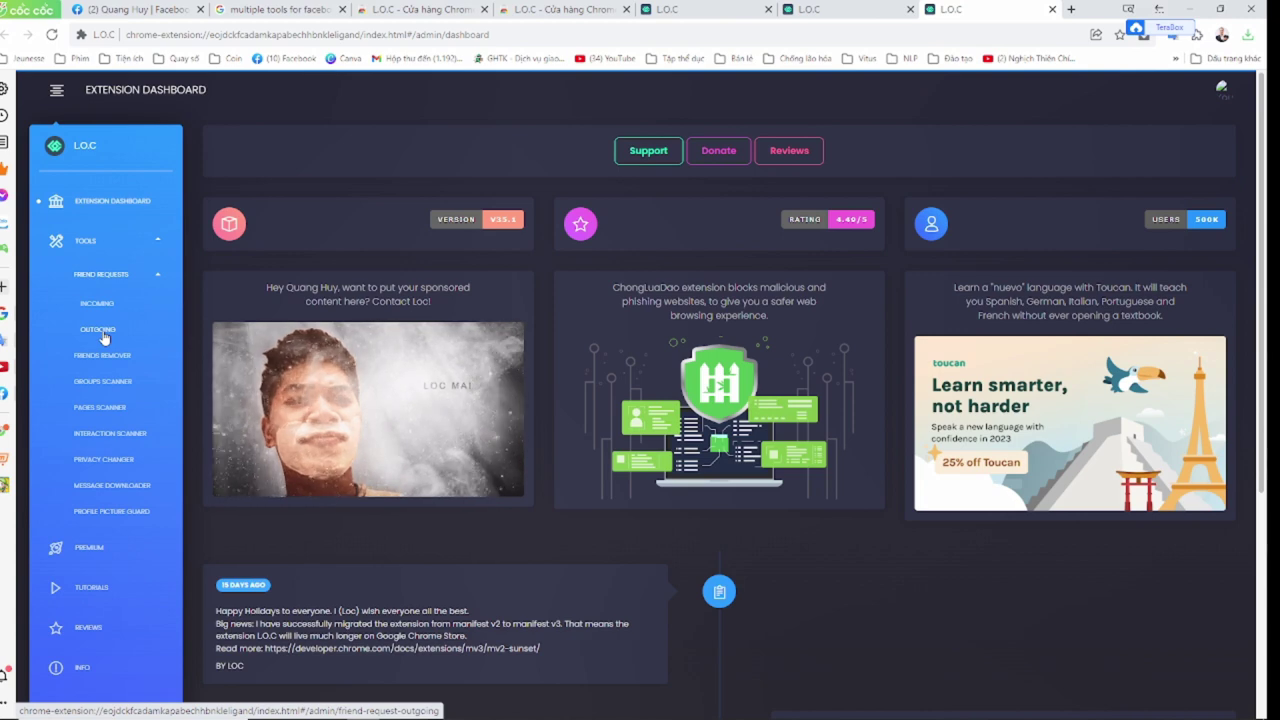
scroll(97, 374, "down", 1)
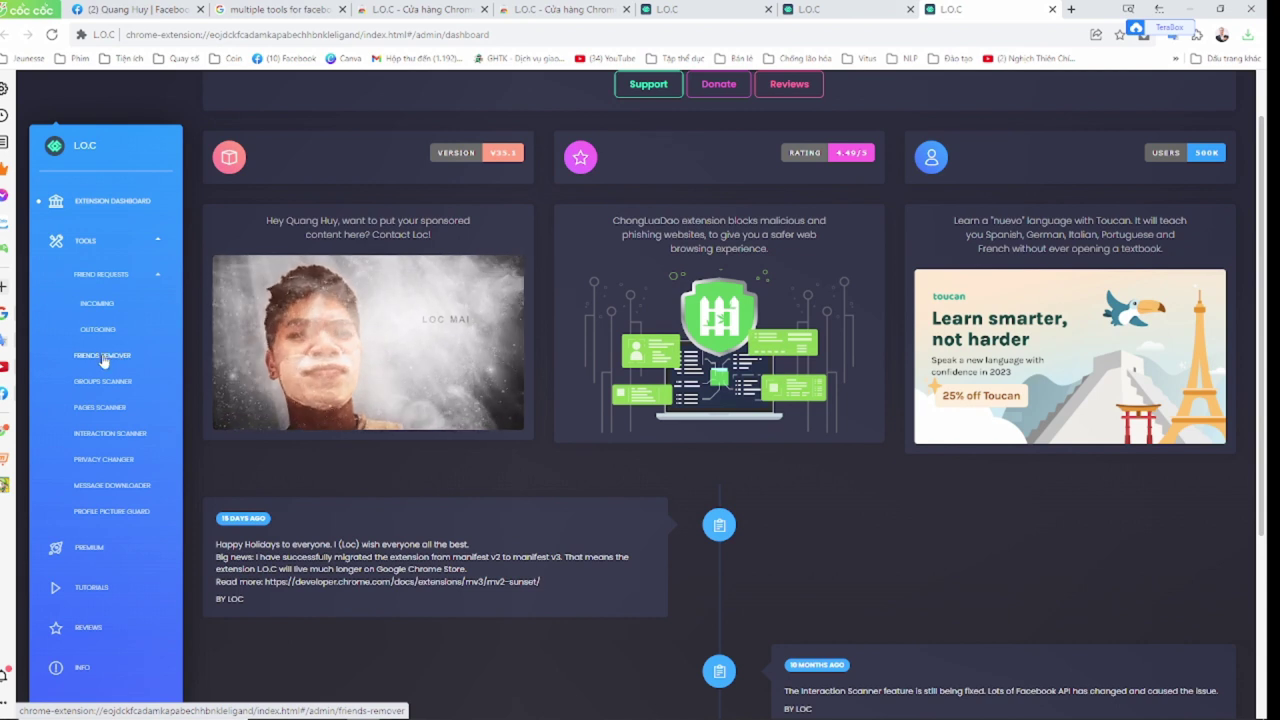
left_click(104, 436)
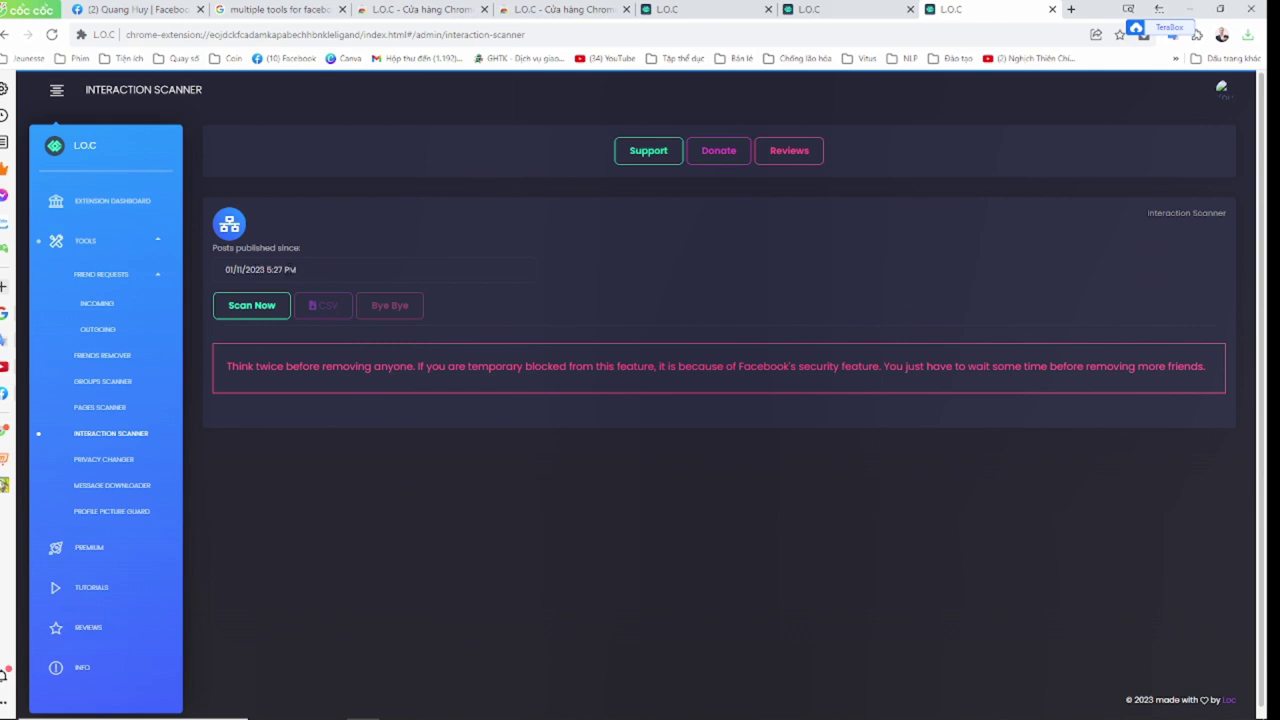
Set the start date for published posts to 01/01/2019 and run the interaction scan.
left_click(260, 269)
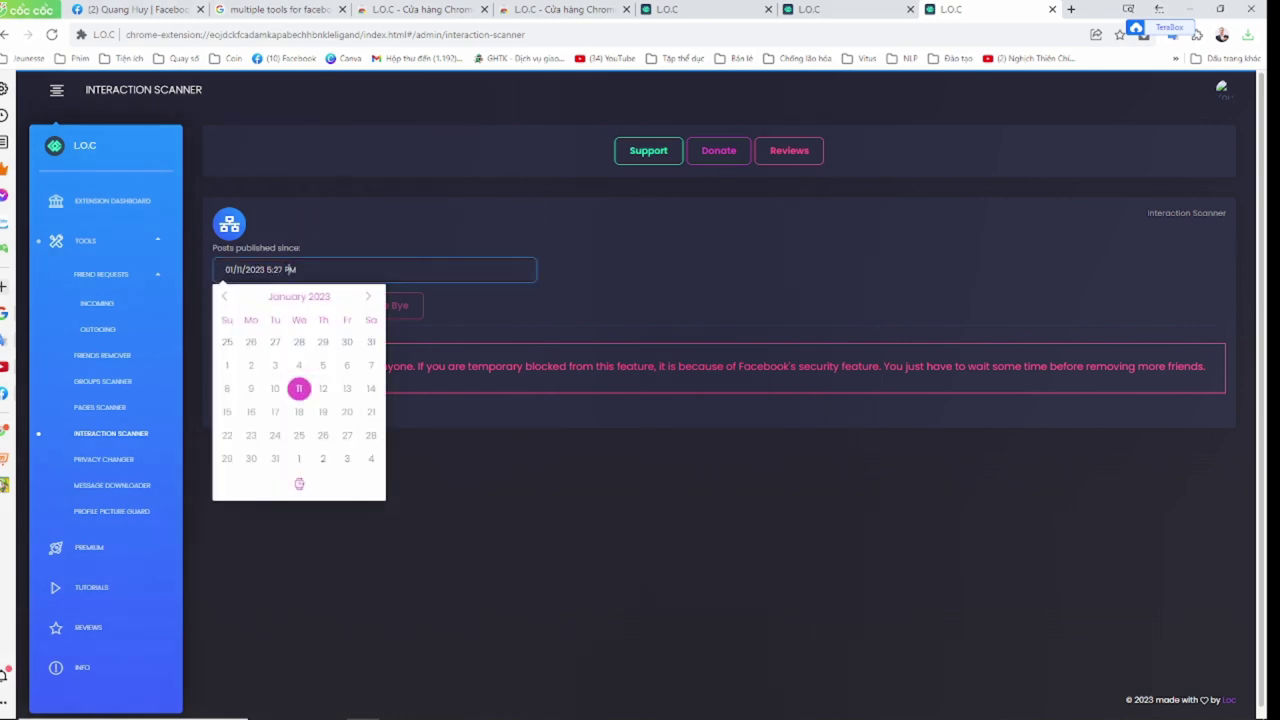
left_click(272, 297)
left_click(226, 298)
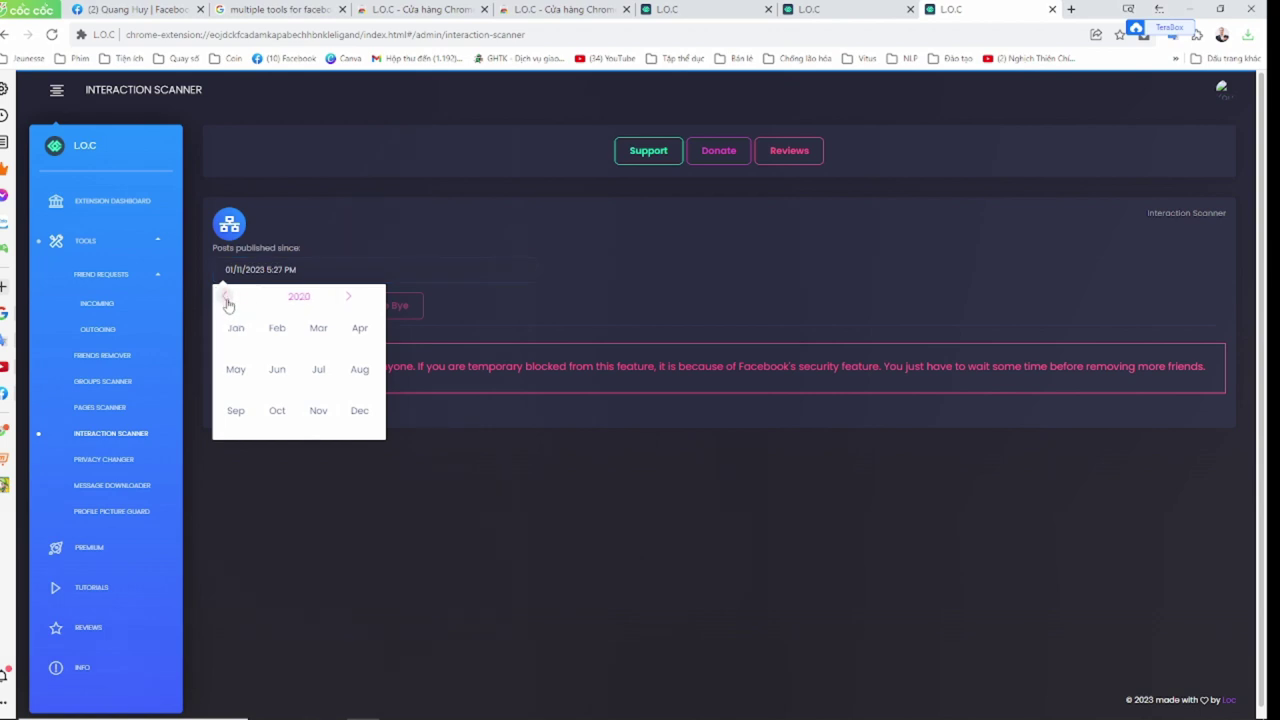
left_click(227, 300)
left_click(241, 332)
left_click(273, 342)
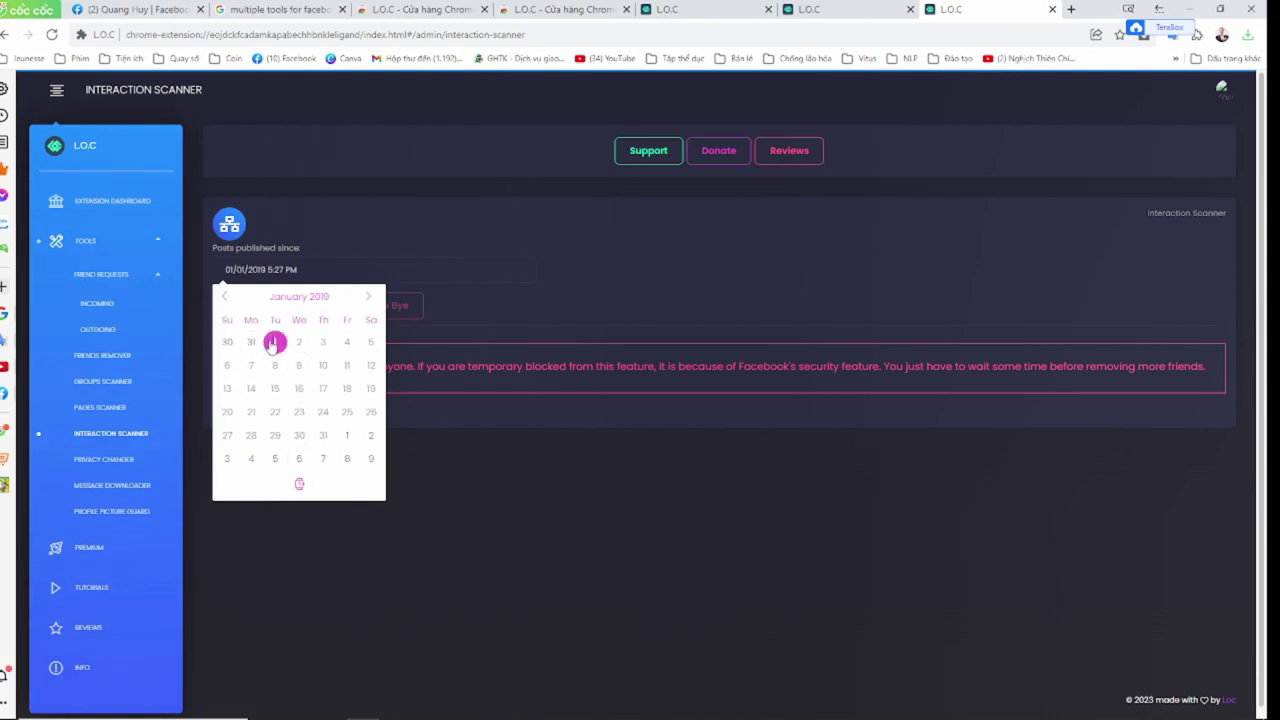
left_click(557, 318)
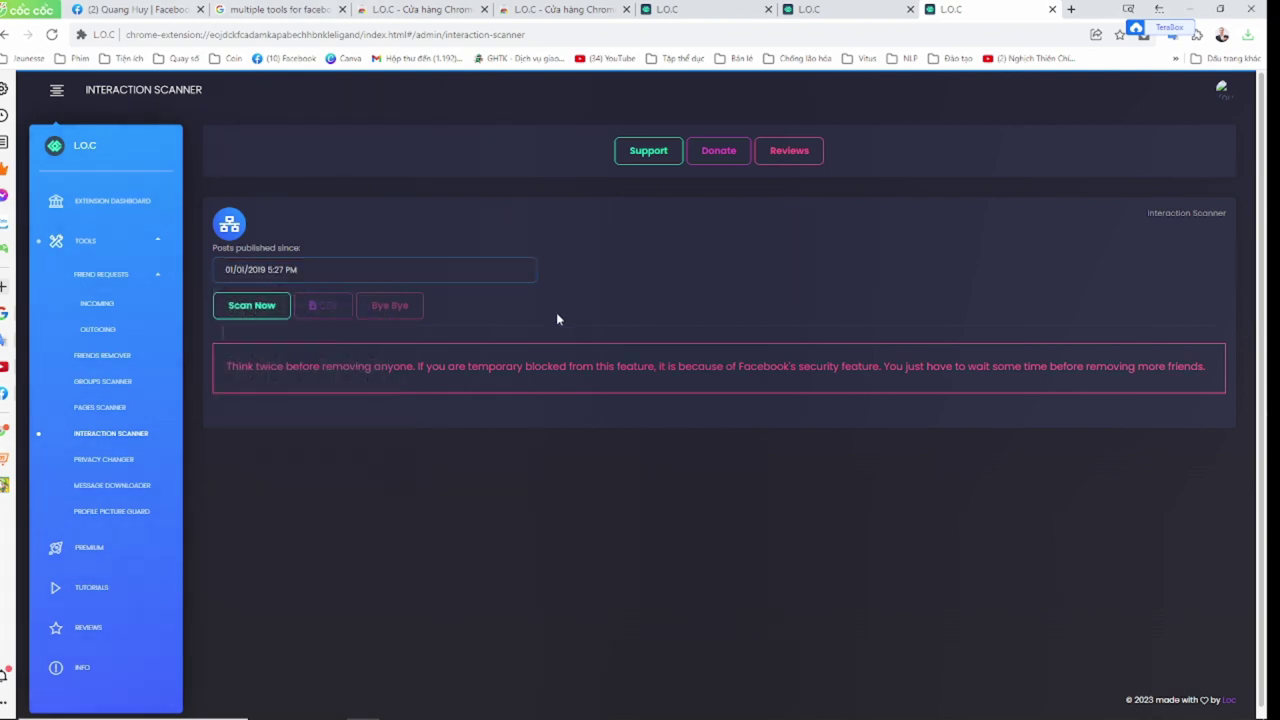
left_click(250, 310)
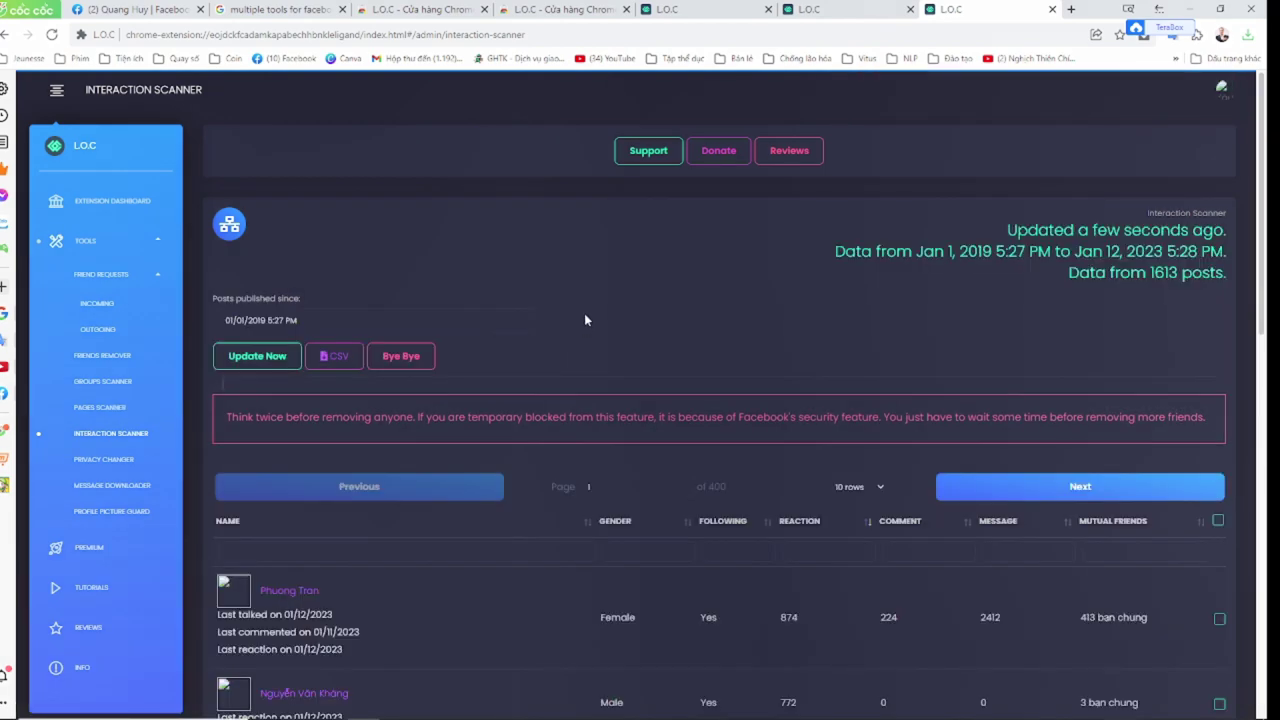
Filter the scanned friends to those with message, comment and reaction counts of <1.
left_click_drag(1268, 144, 1267, 278)
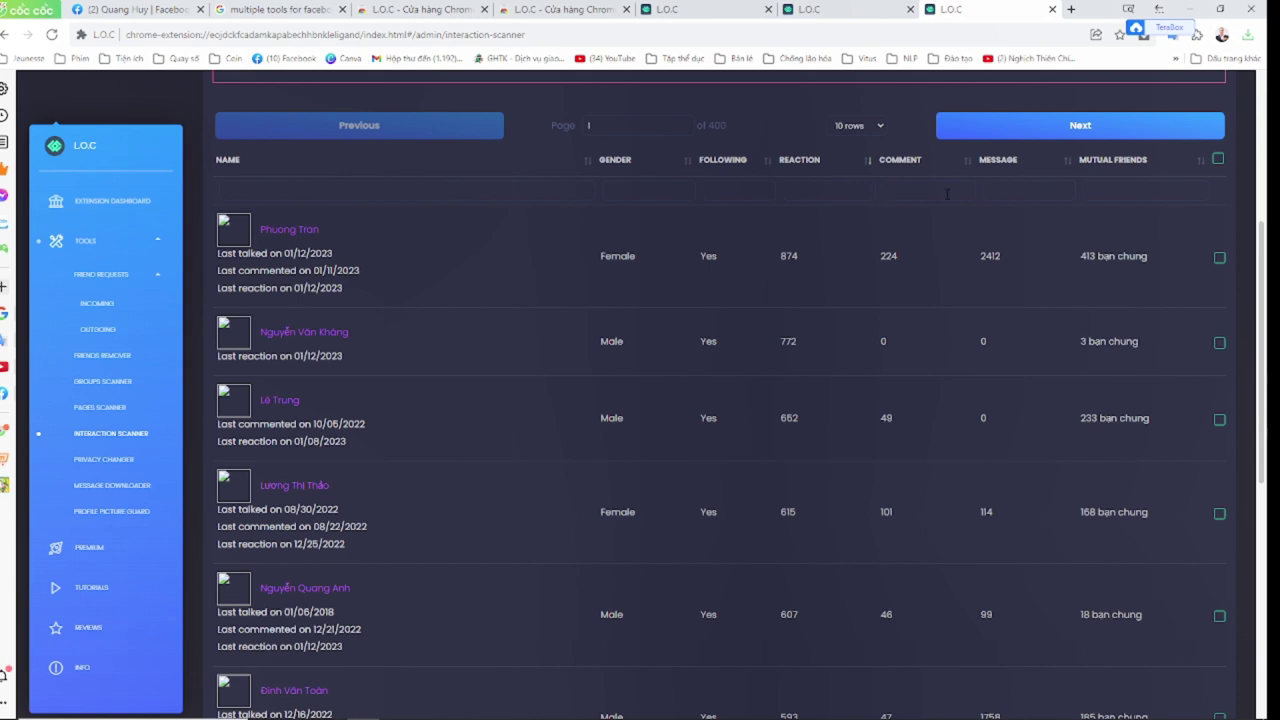
left_click(1028, 190)
type("<1")
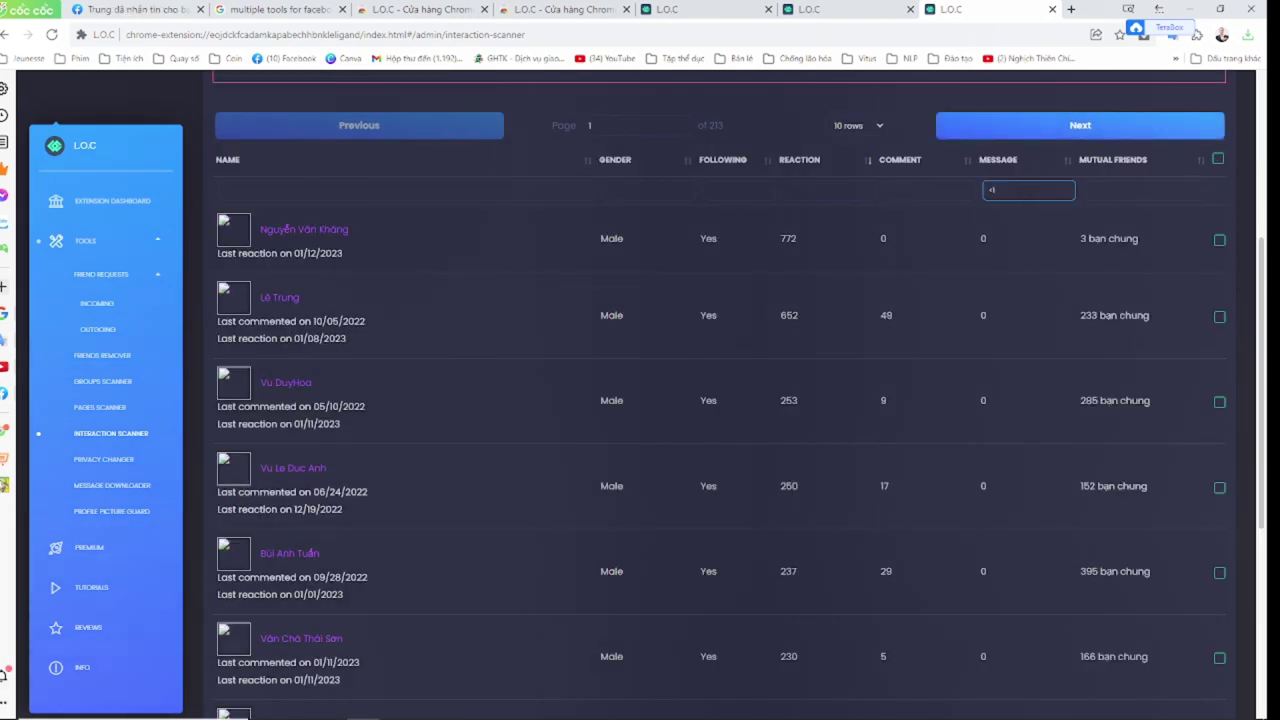
left_click(937, 190)
type("<1")
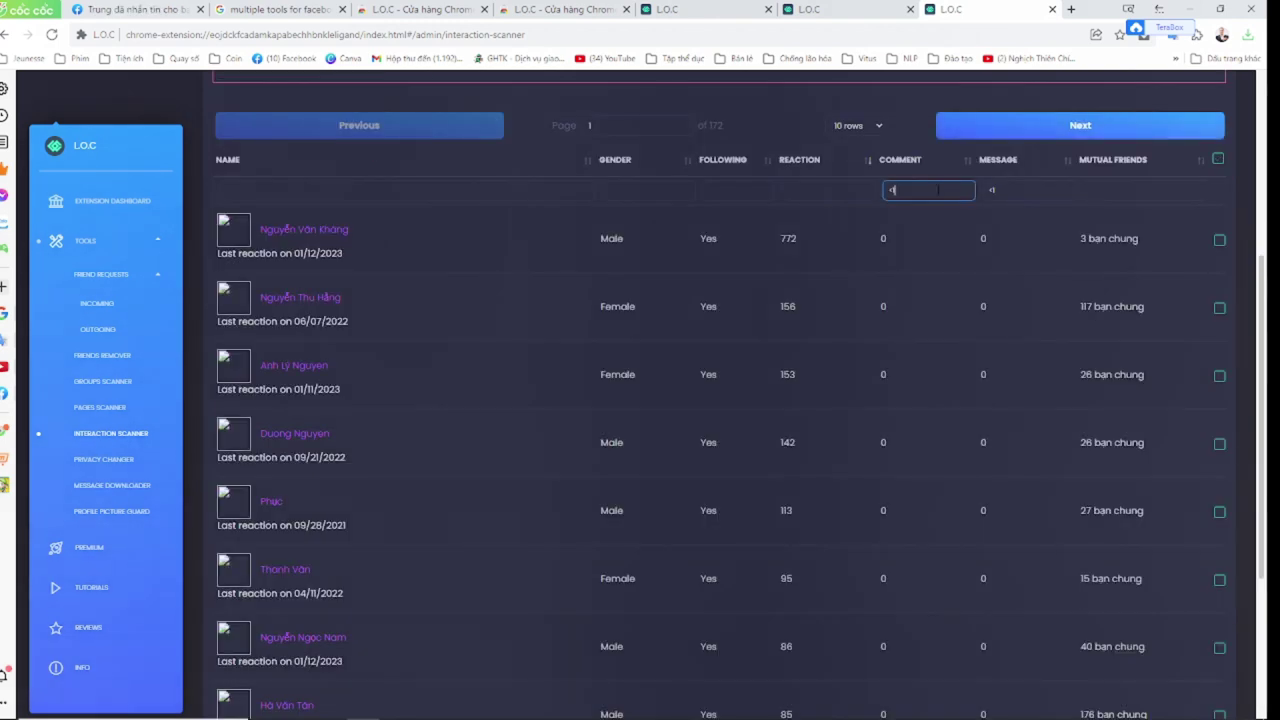
left_click(828, 190)
type("<1")
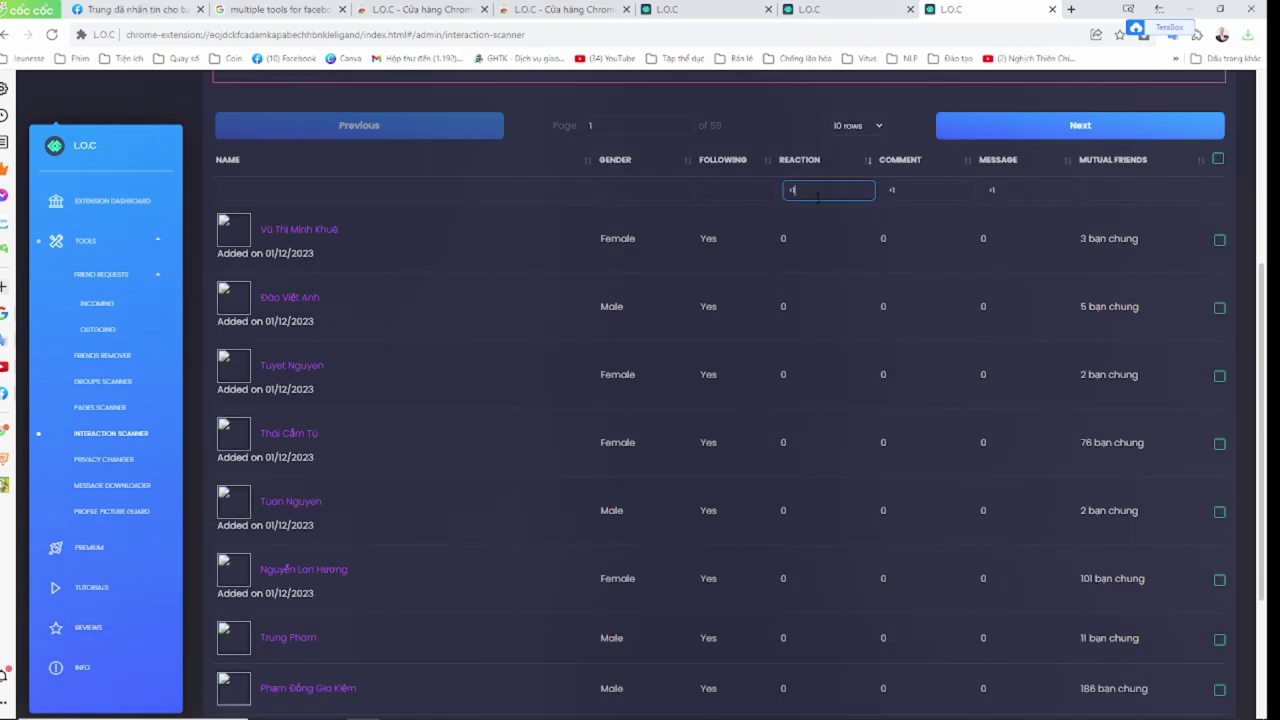
Show all rows of the filtered friends table on one page and select every friend listed.
left_click(866, 238)
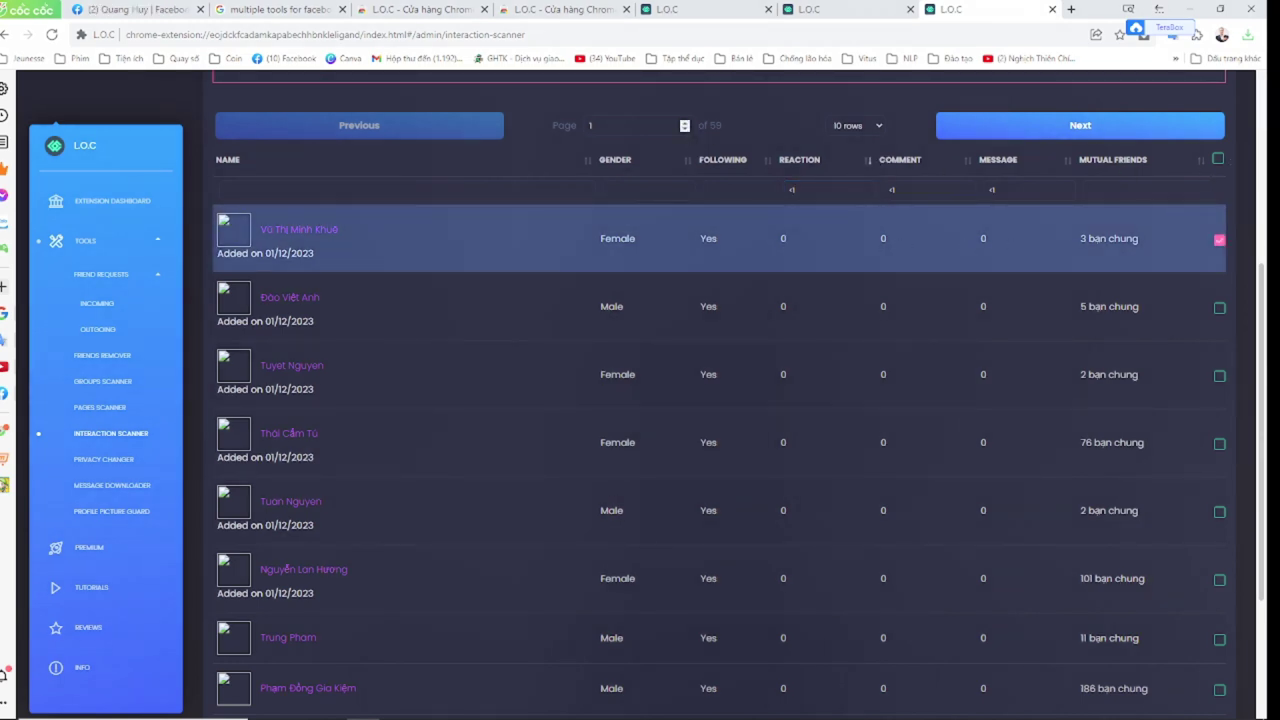
left_click(879, 126)
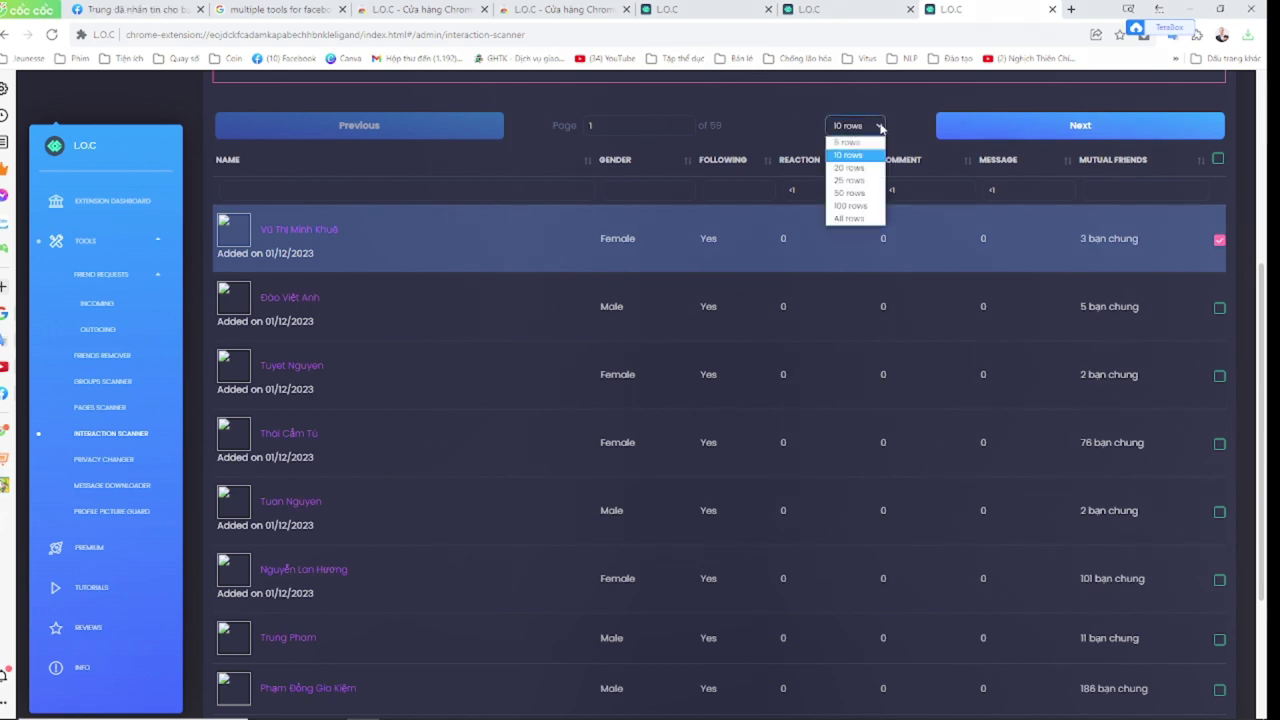
left_click(848, 224)
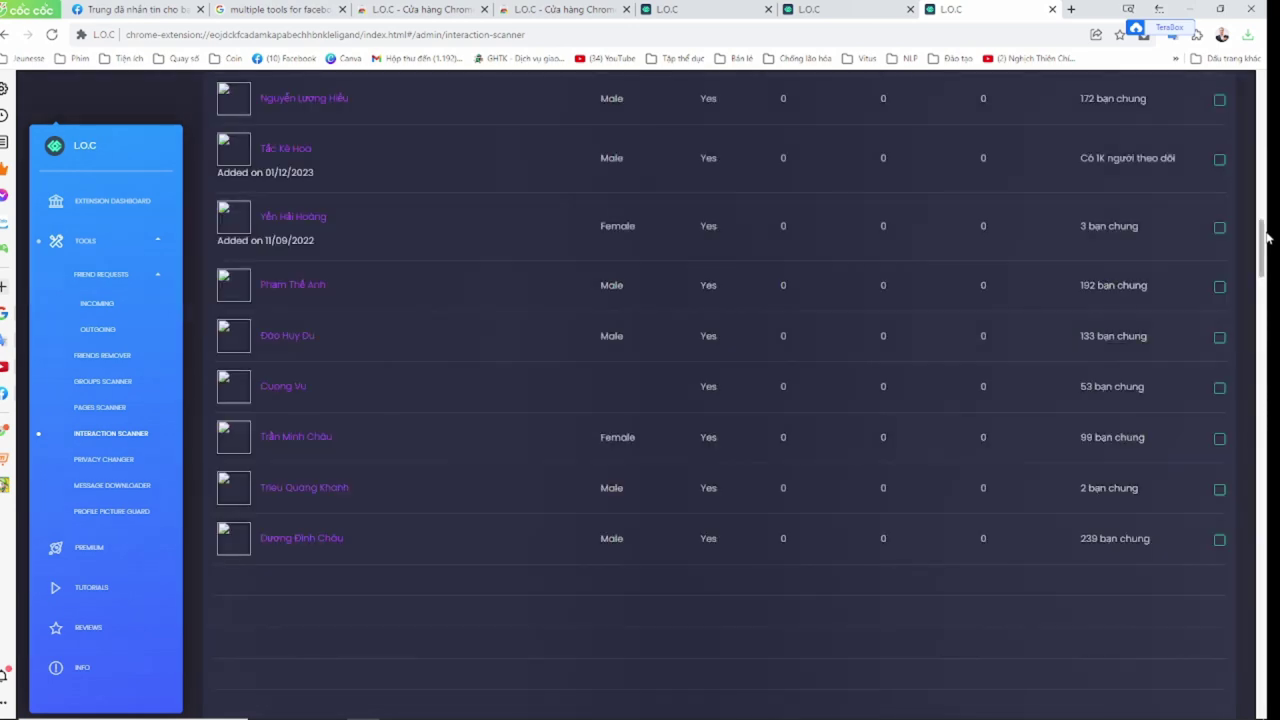
scroll(1262, 288, "down", 1)
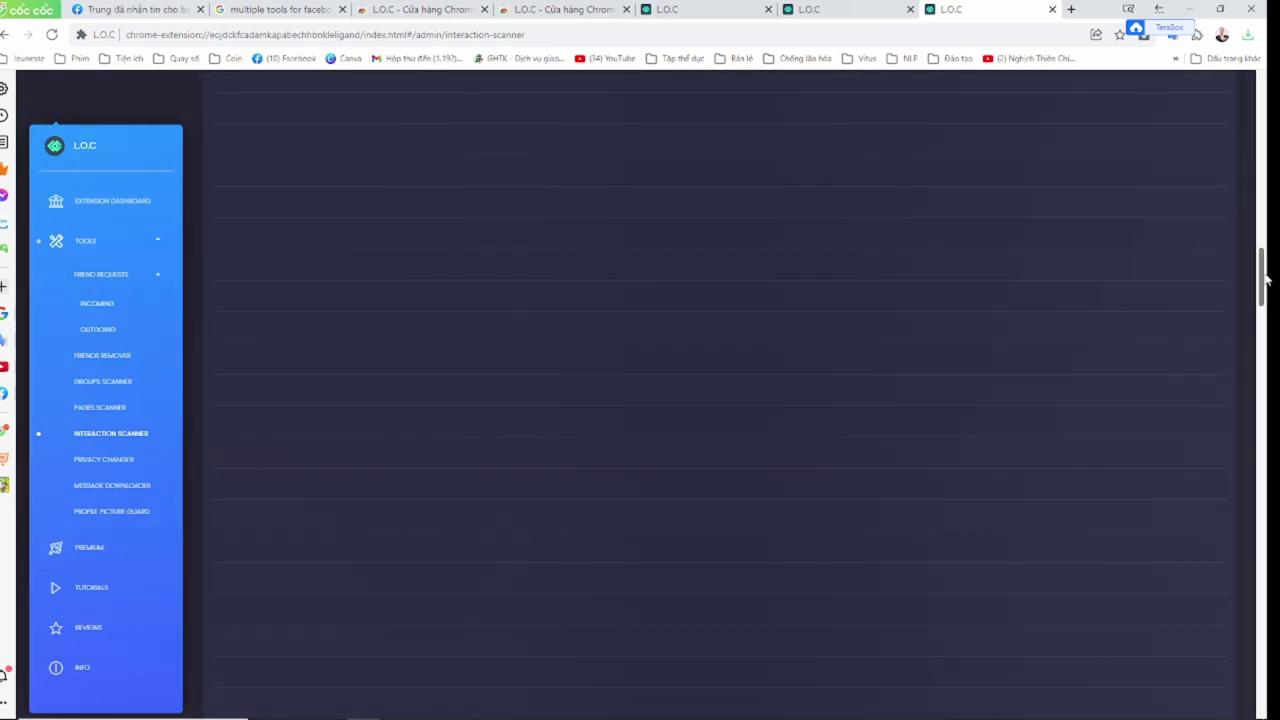
left_click_drag(1266, 277, 1264, 95)
scroll(629, 347, "down", 3)
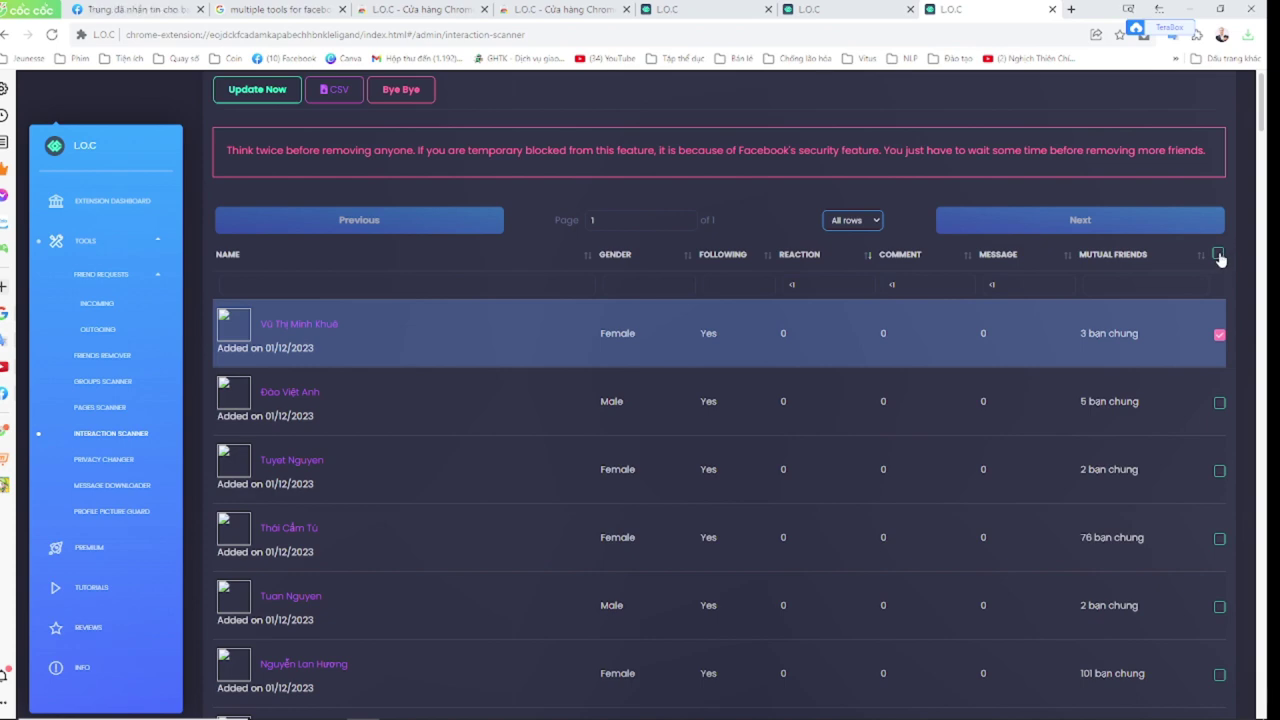
left_click(1218, 255)
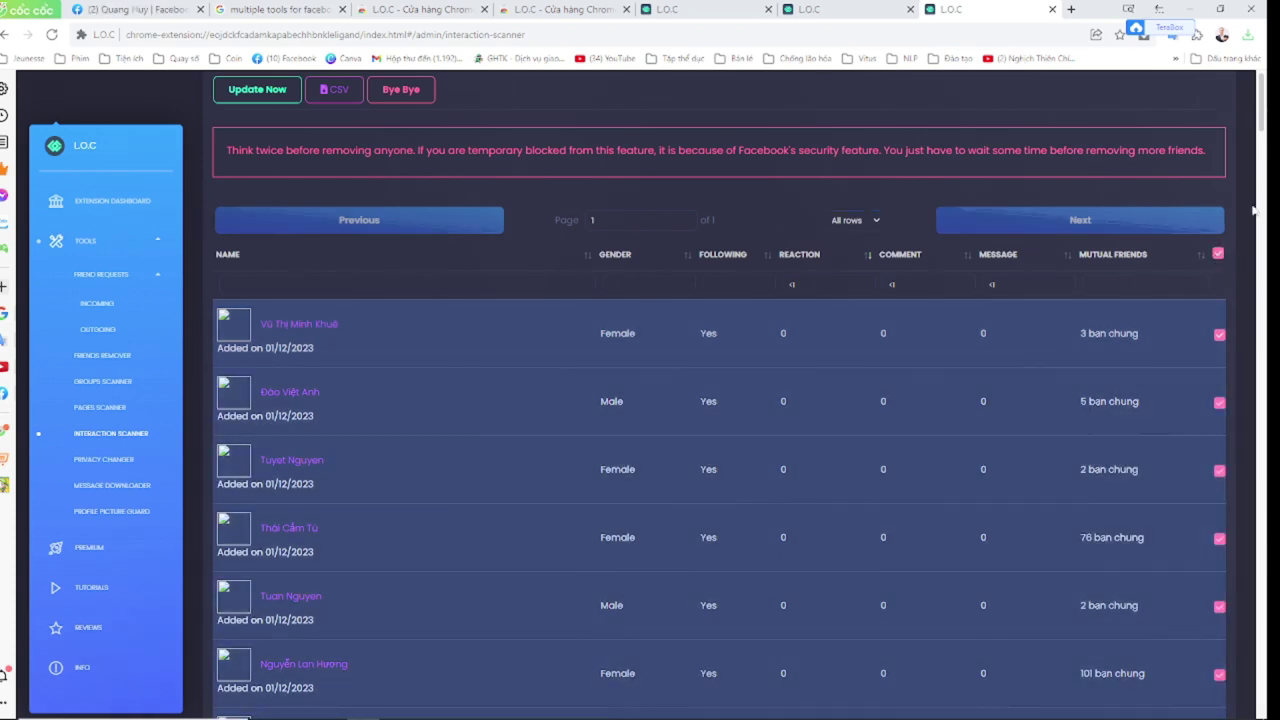
Unfriend all the selected friends in bulk and confirm the removal.
mouse_move(1265, 93)
left_mouse_down()
mouse_move(1267, 145)
mouse_move(1266, 85)
left_mouse_up()
scroll(449, 534, "down", 2)
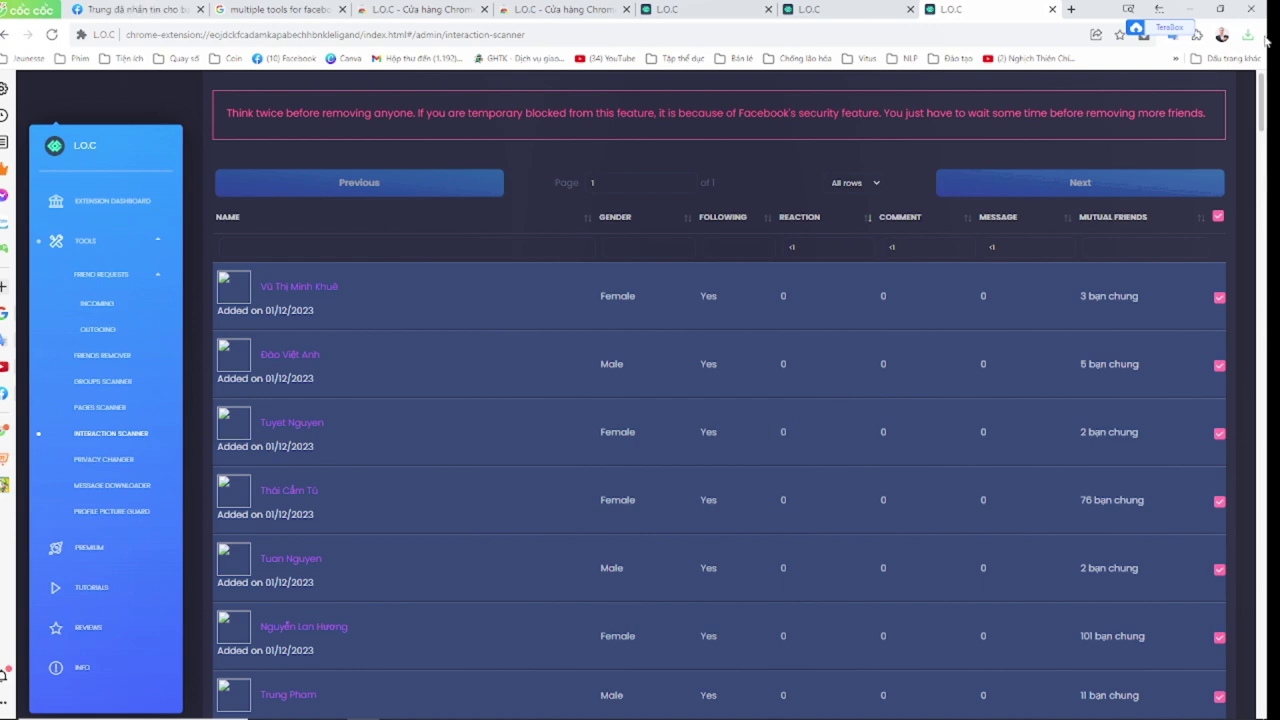
scroll(1262, 90, "up", 3)
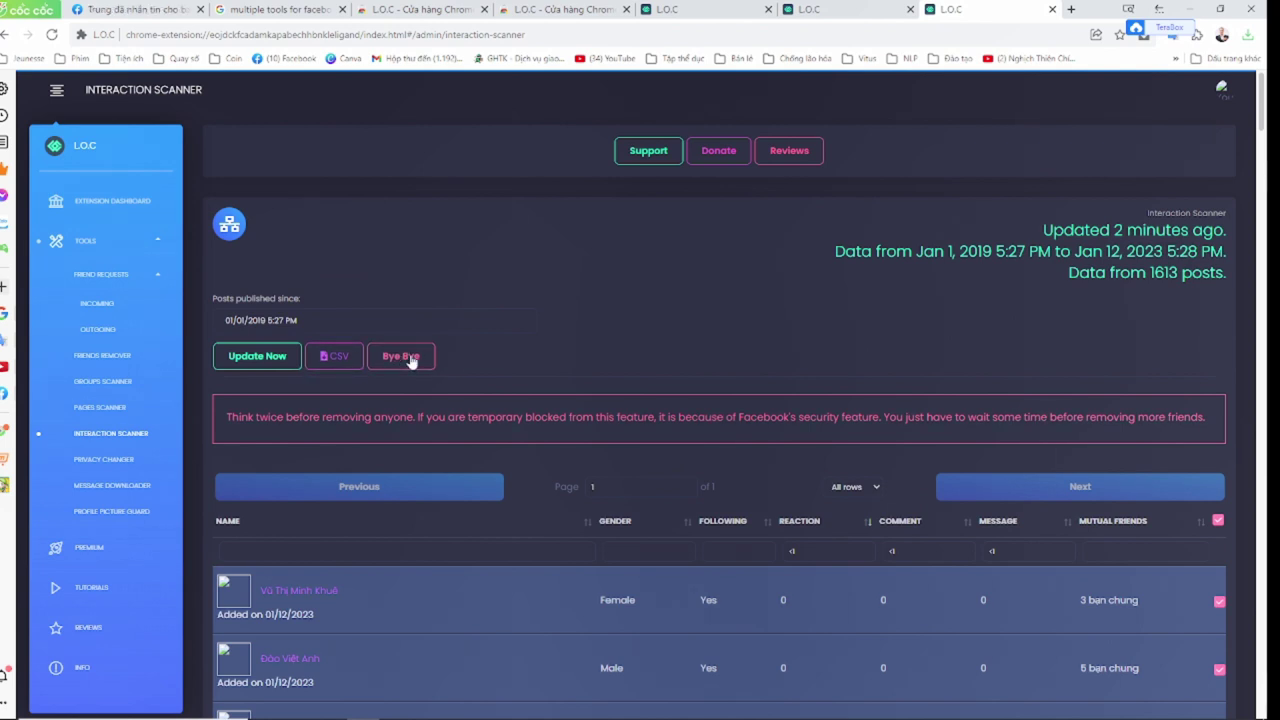
left_click(405, 357)
left_click_drag(546, 429, 742, 434)
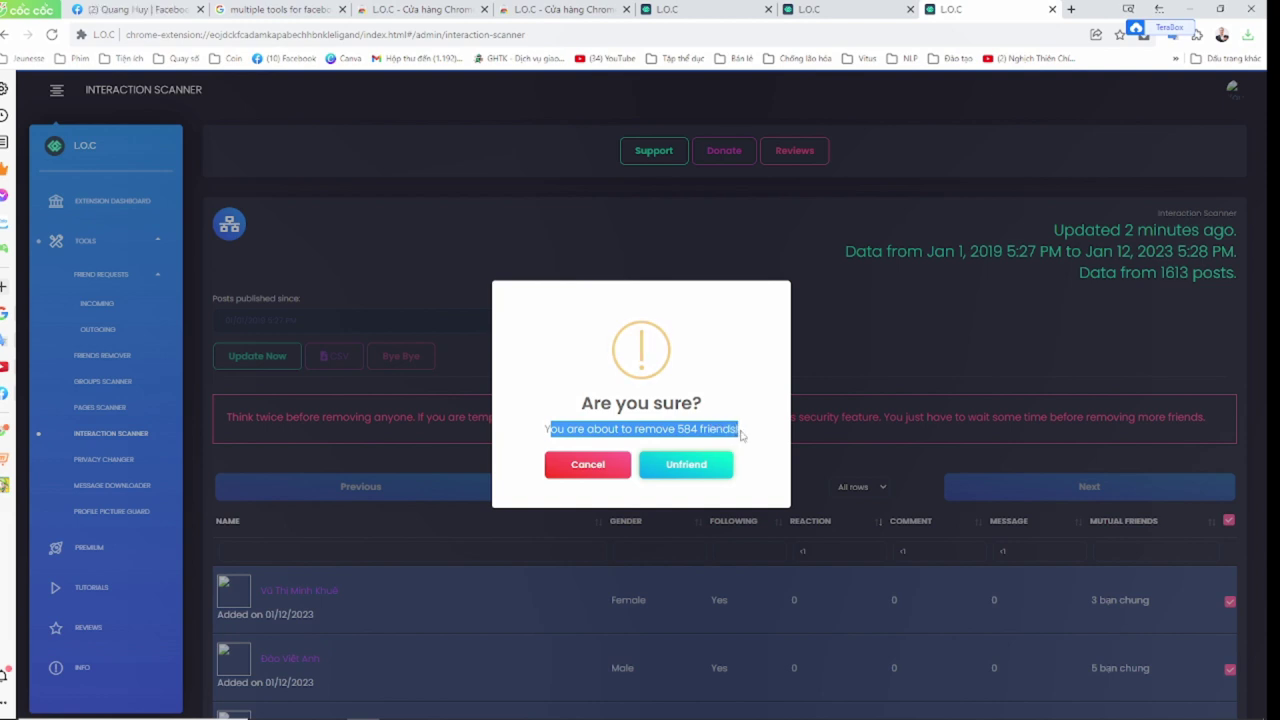
left_click(738, 430)
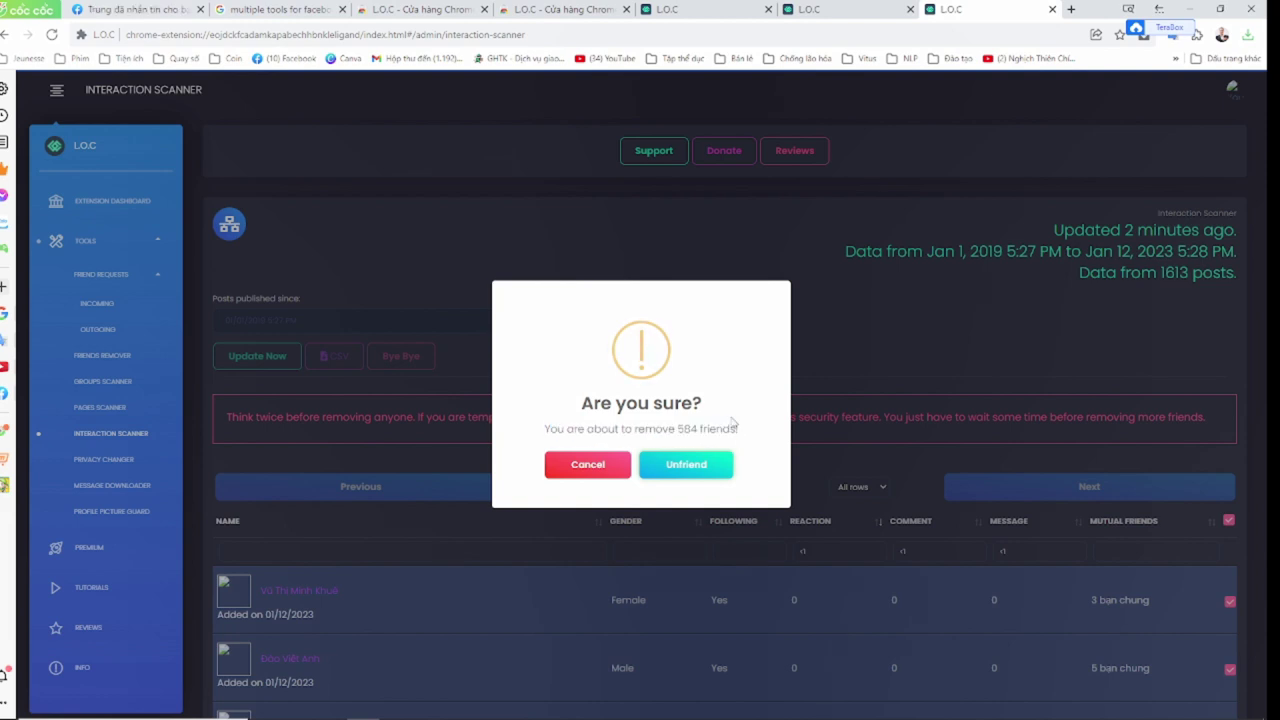
left_click(690, 466)
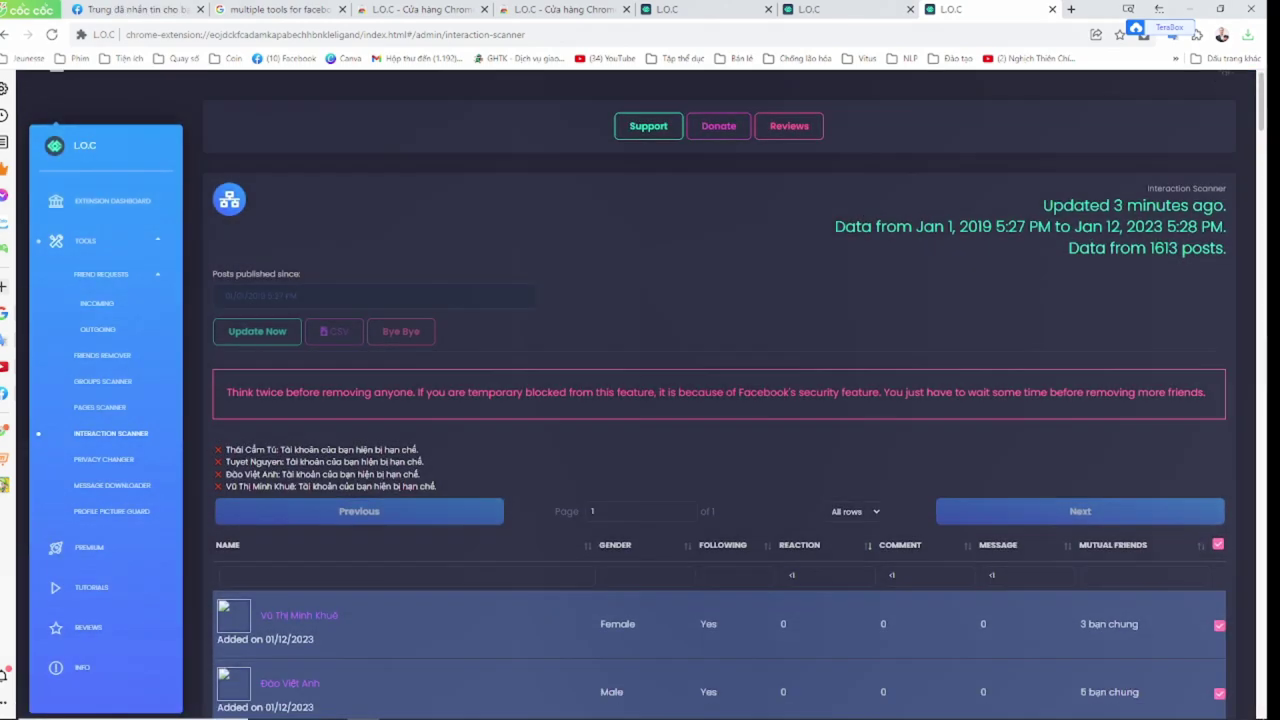
scroll(500, 400, "down", 2)
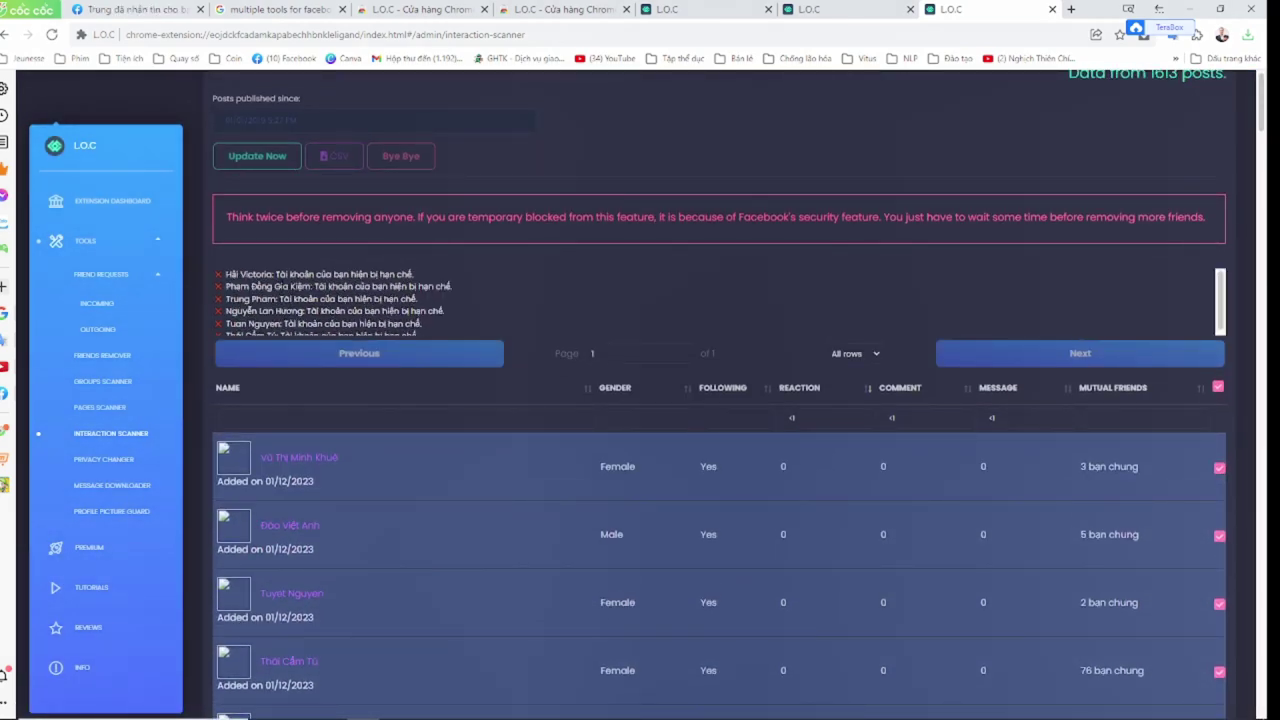